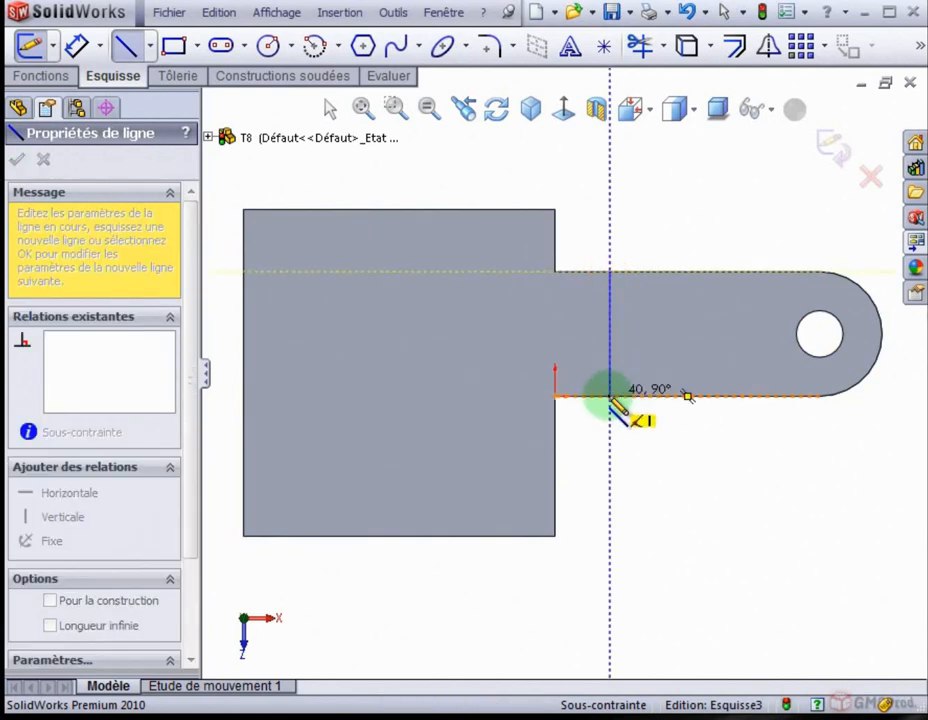
Step: Dimension the vertical bend line 15 mm from the inner corner where the tab meets the wide plate and exit the sketch
left_click(329, 107)
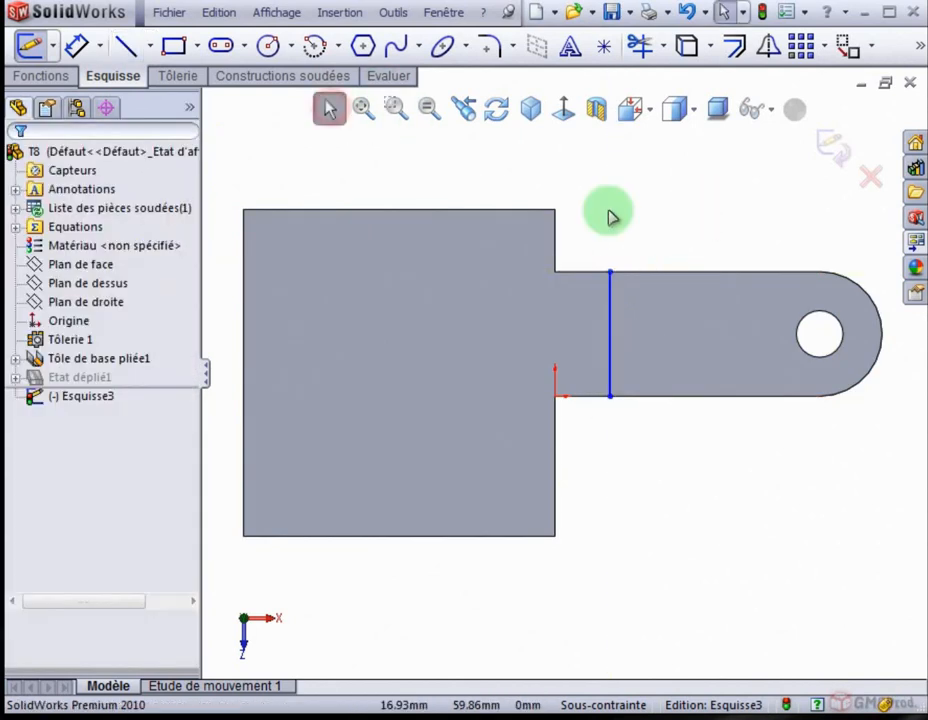
left_click(76, 45)
left_click(607, 331)
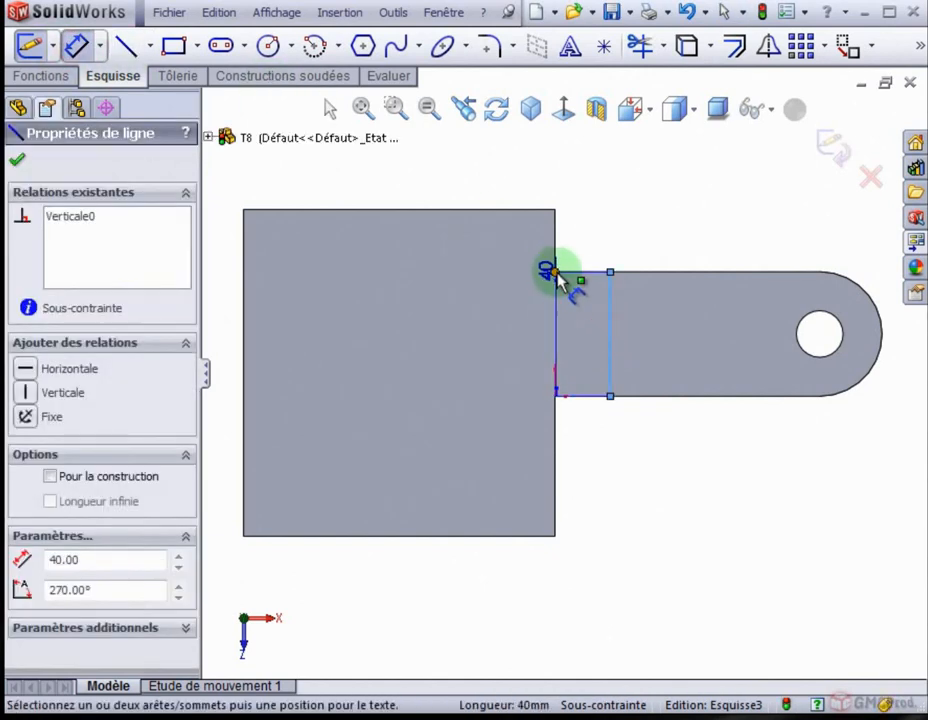
left_click(555, 271)
left_click(586, 183)
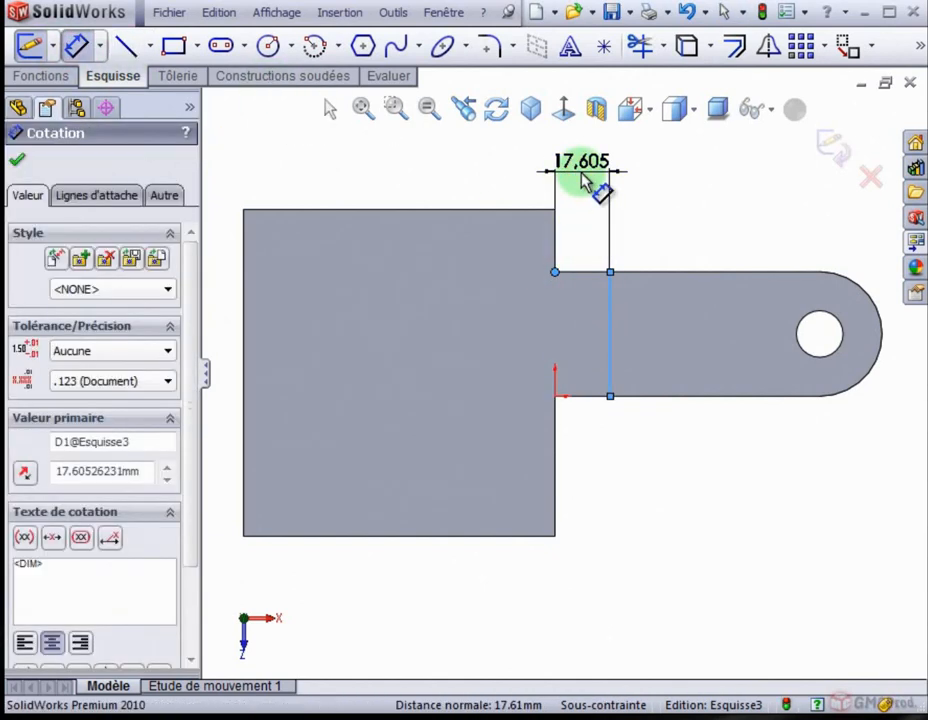
key("Return")
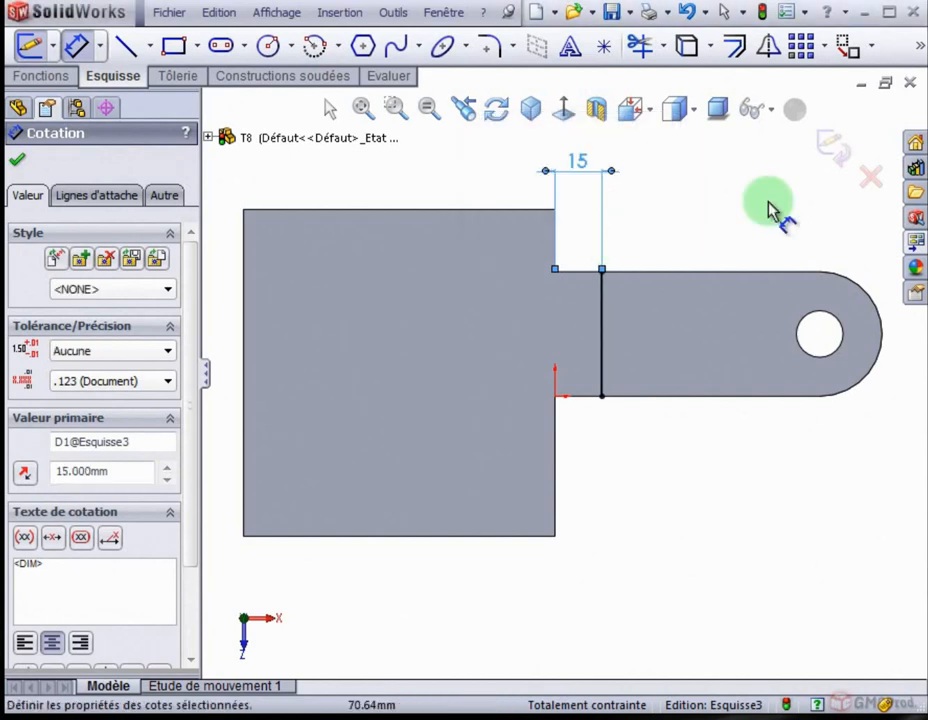
left_click(836, 148)
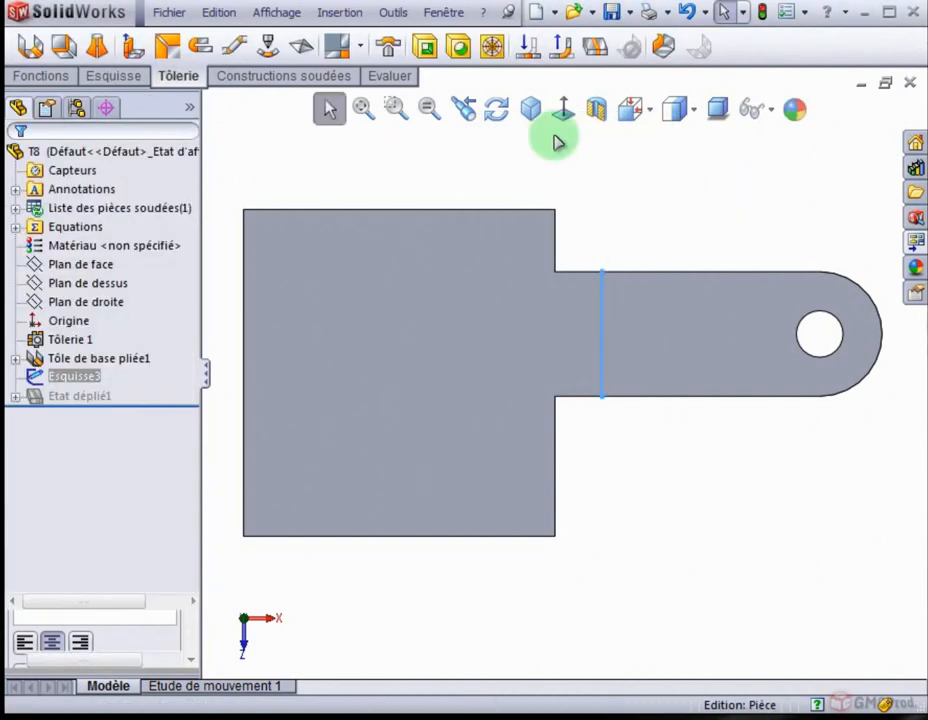
Step: Set up a sketched bend on the tab's line in isometric view, with the wide plate side fixed, a 90° angle and the bend centred on the line
left_click(530, 108)
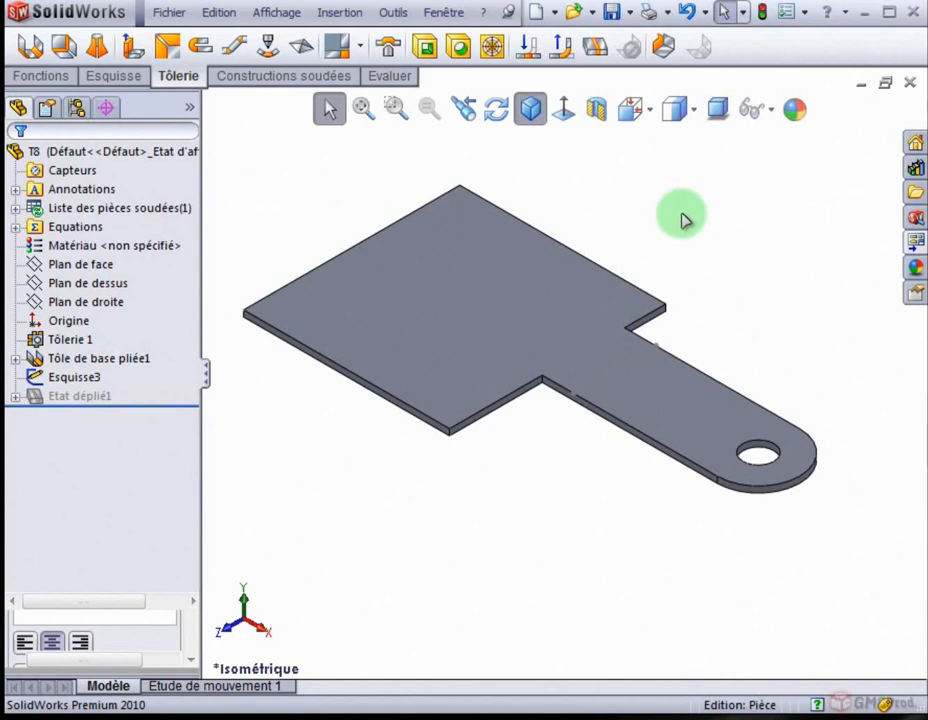
left_click(268, 46)
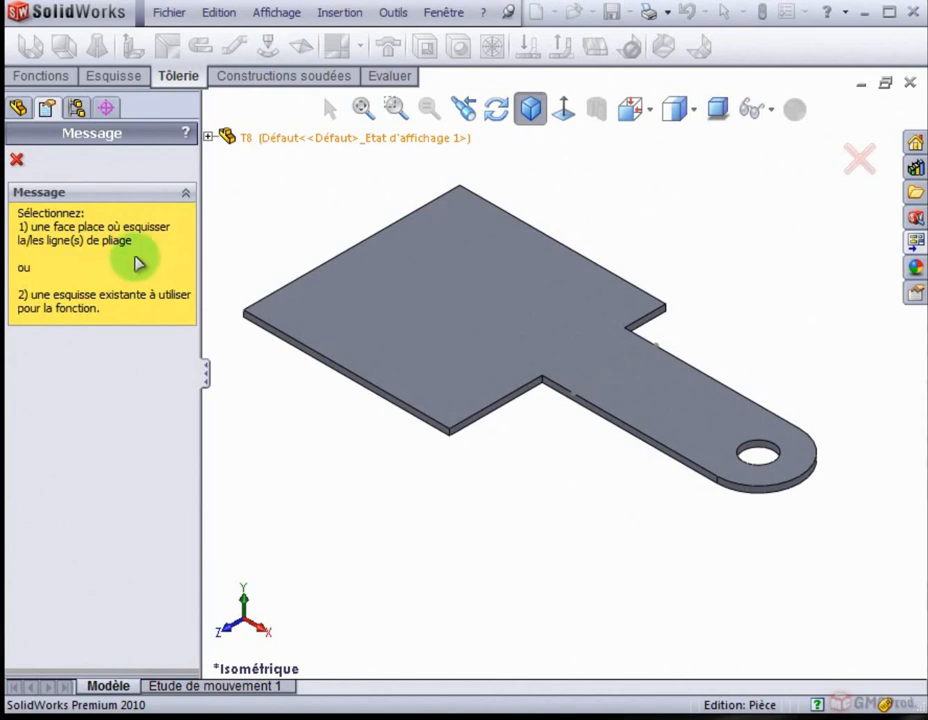
left_click(604, 389)
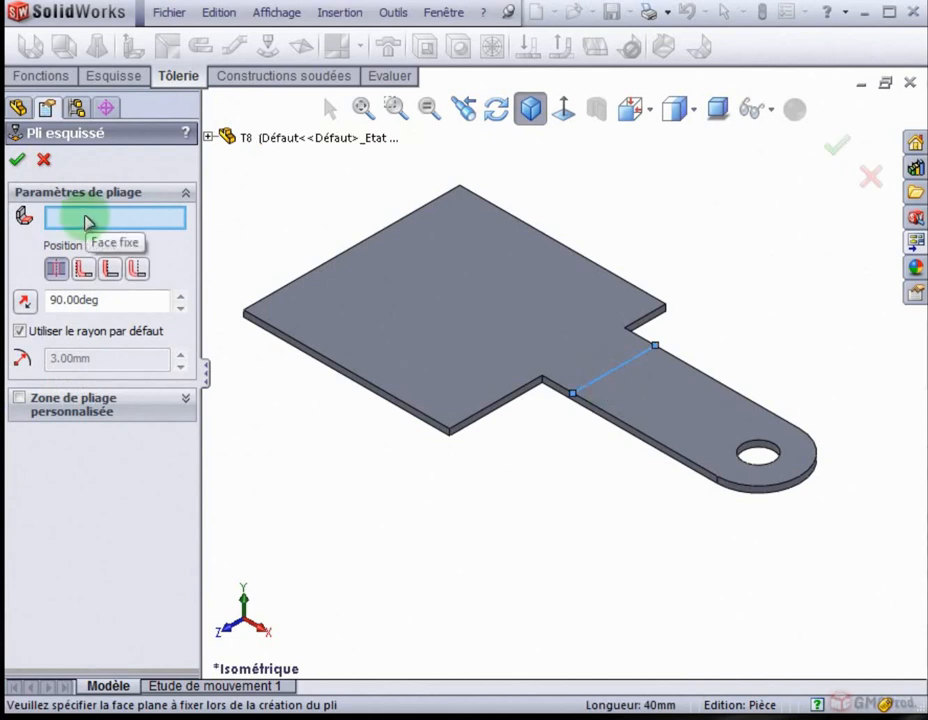
left_click(533, 318)
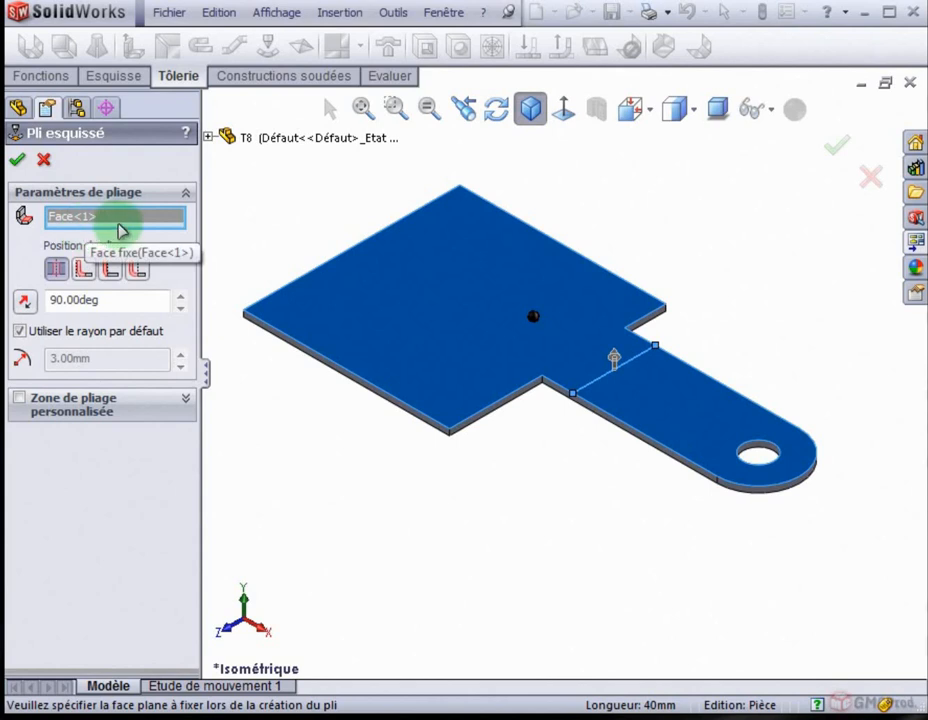
left_click(615, 358)
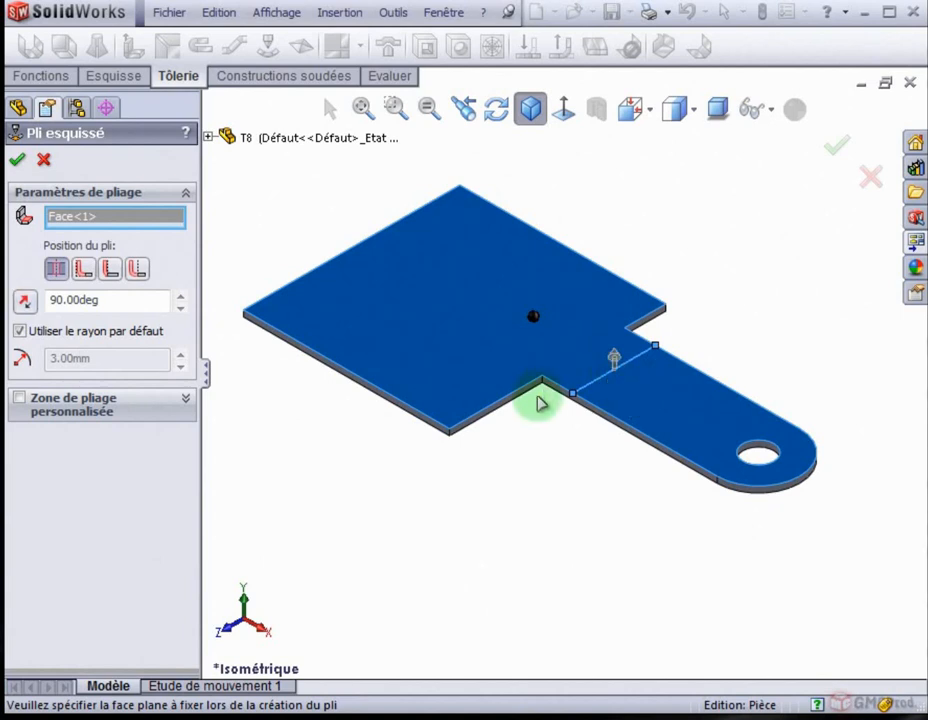
left_click(26, 303)
left_click(28, 305)
left_click_drag(108, 301, 32, 299)
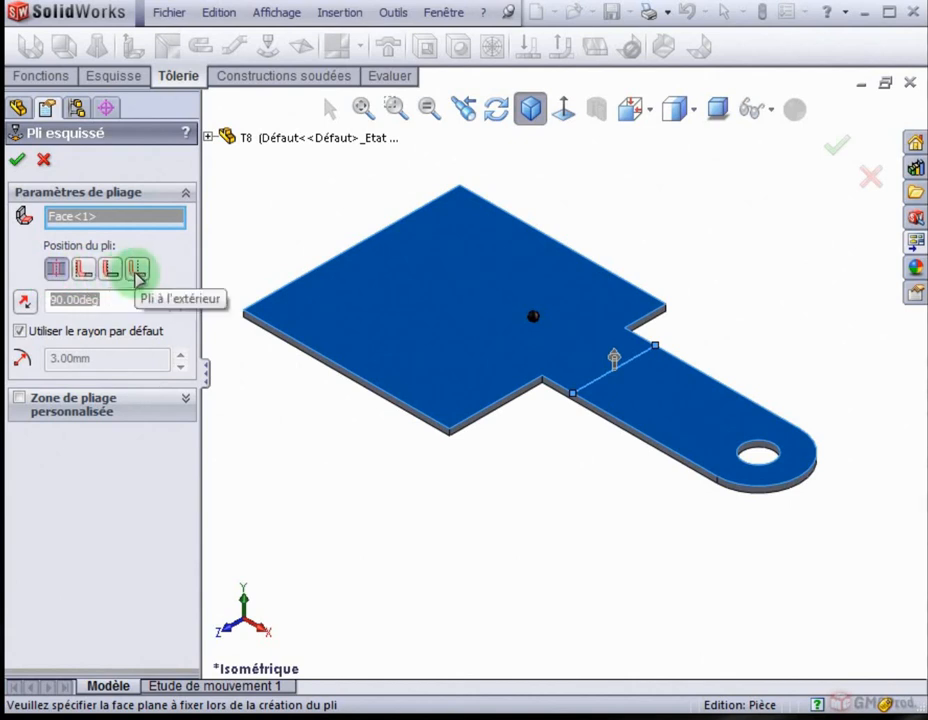
left_click(55, 269)
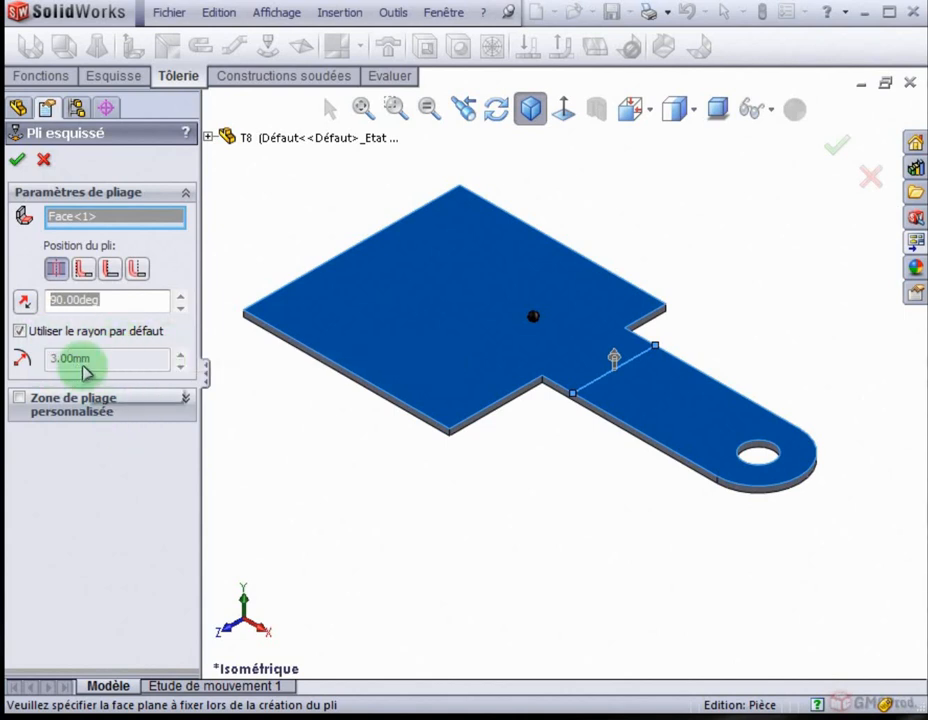
Step: Try overriding the sketched bend's default radius and explore the custom bend allowance types
left_click(20, 332)
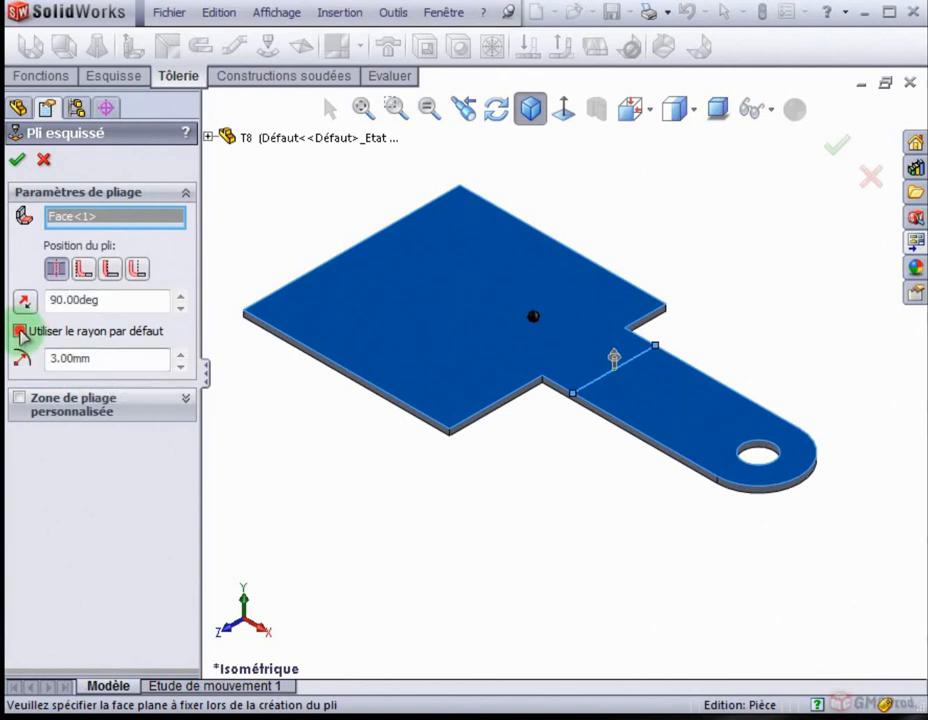
left_click(20, 331)
left_click(22, 398)
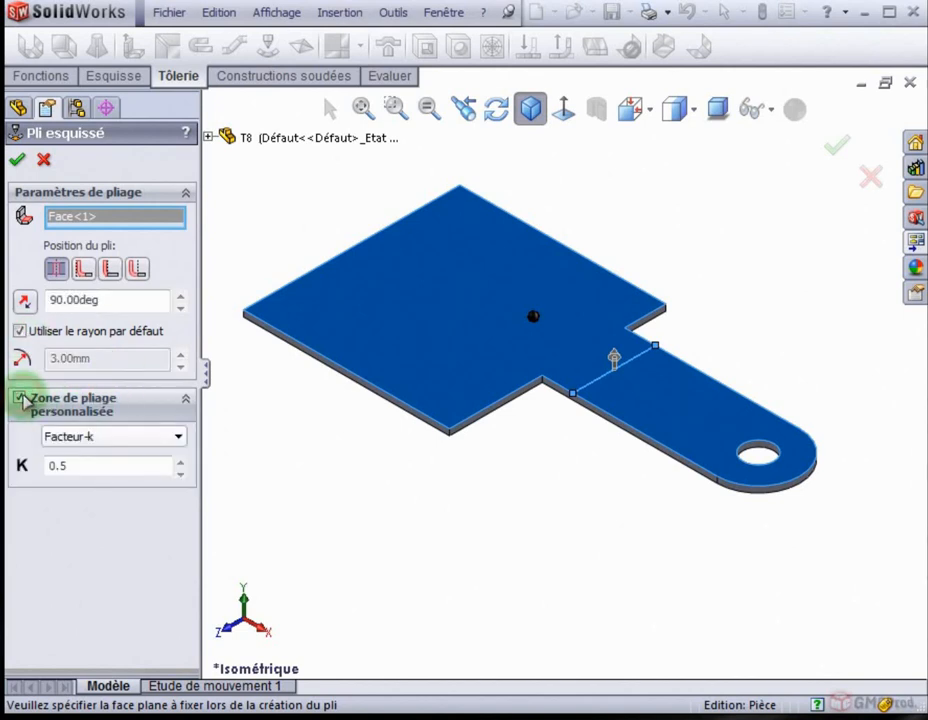
left_click(182, 437)
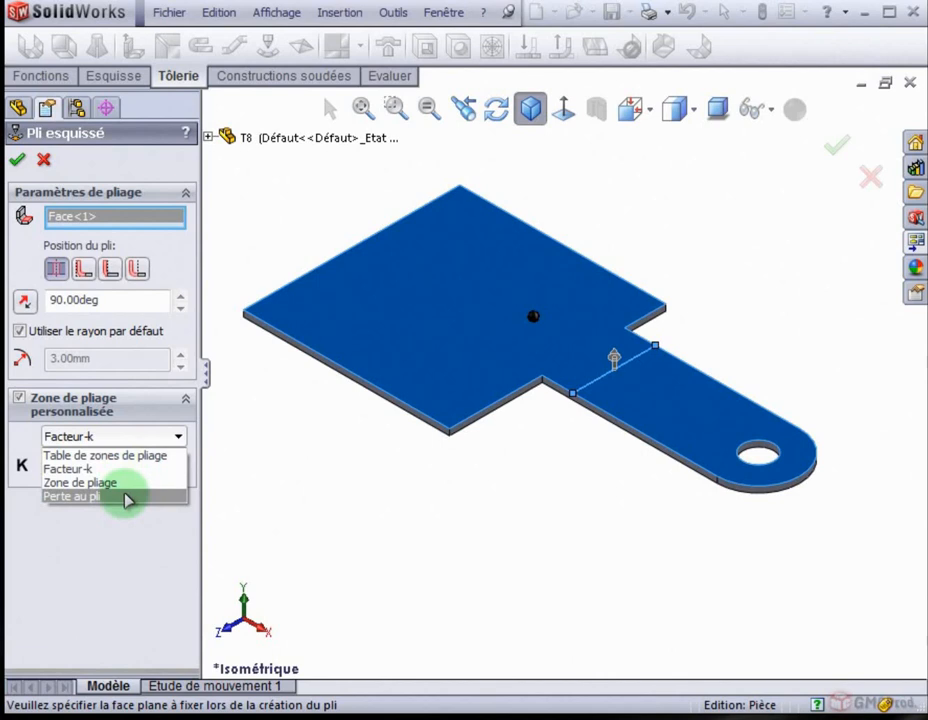
left_click(21, 404)
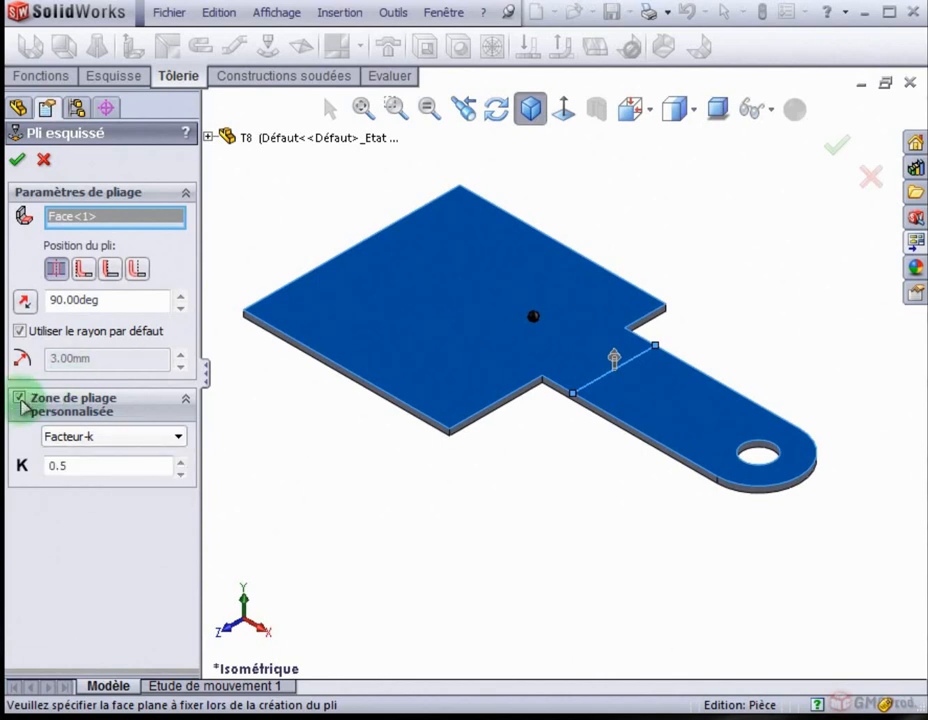
left_click(20, 399)
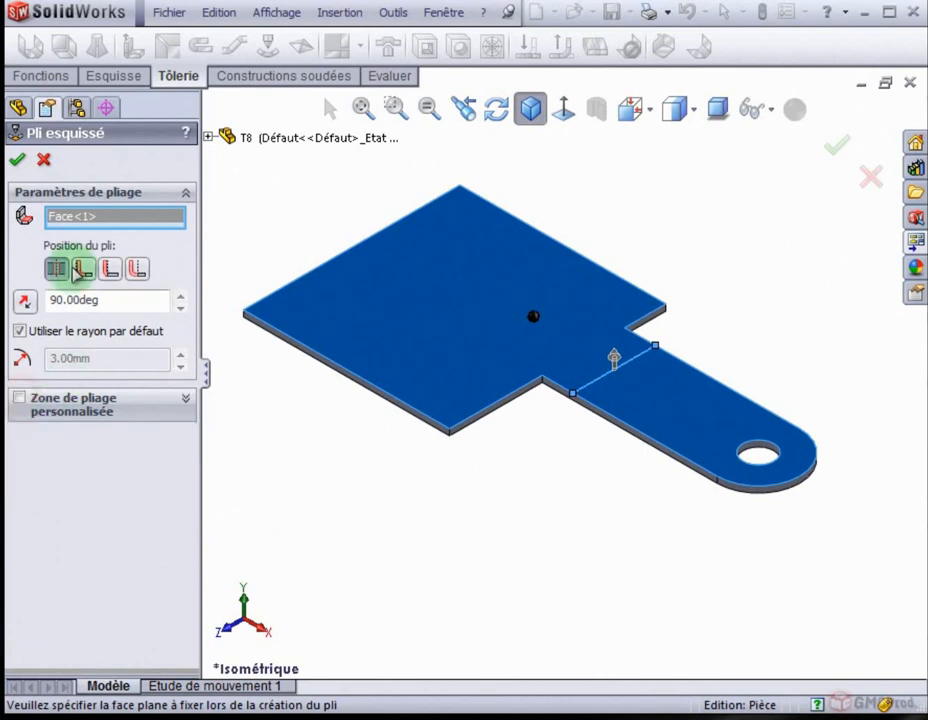
Step: Create the sketched bend upward with the default 3 mm radius and inspect the folded tab
left_click(19, 162)
mouse_move(300, 207)
middle_mouse_down()
mouse_move(280, 203)
mouse_move(331, 182)
mouse_move(333, 196)
mouse_move(555, 199)
mouse_move(607, 472)
mouse_move(613, 439)
mouse_move(632, 460)
mouse_move(642, 445)
middle_mouse_up()
scroll(607, 470, "down", 3)
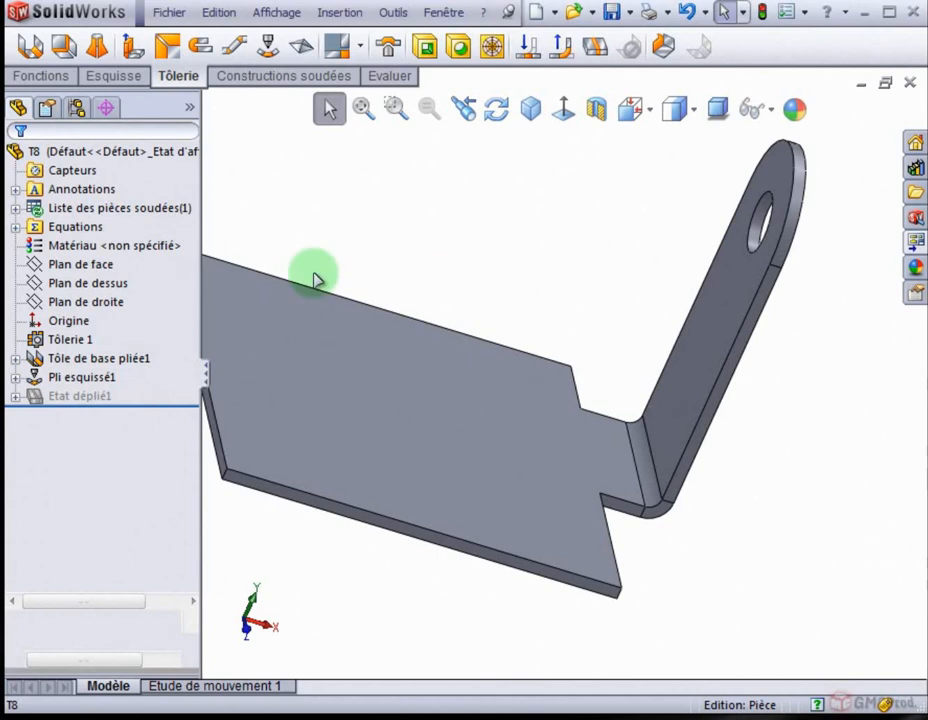
Step: Reopen the sketched bend's sketch and draw a second vertical line about 26 mm long from the tab's edge, between the first line and the hole
left_click(15, 378)
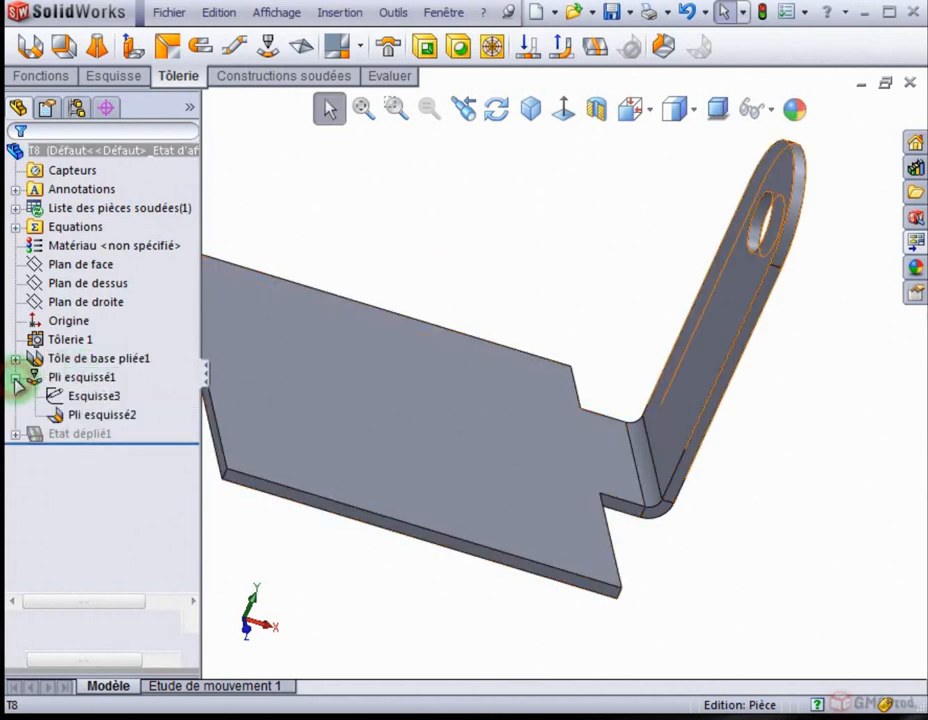
left_click(90, 398)
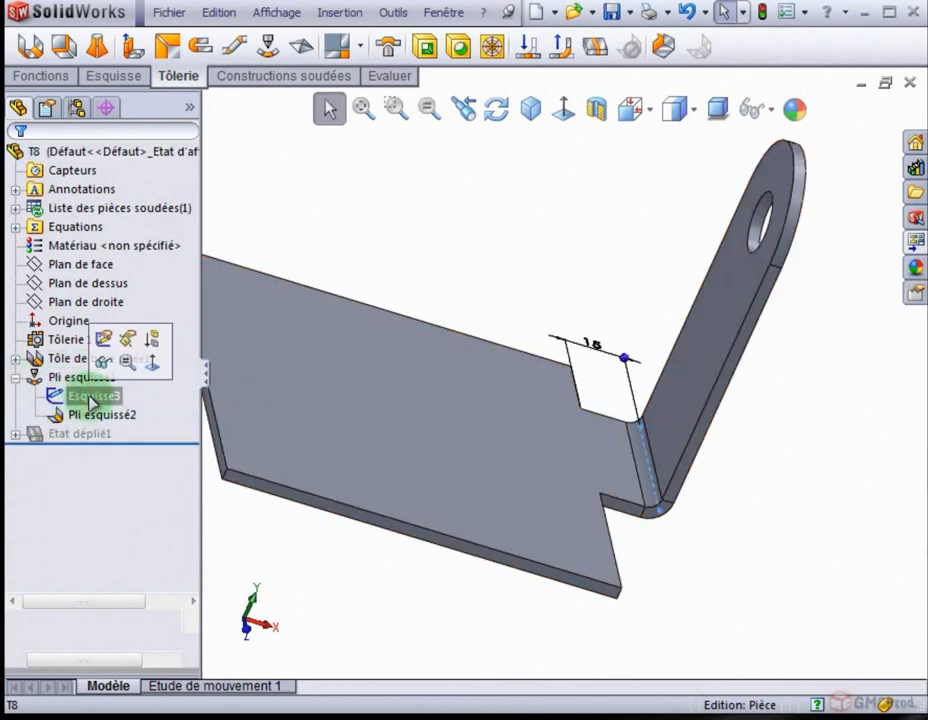
left_click(103, 340)
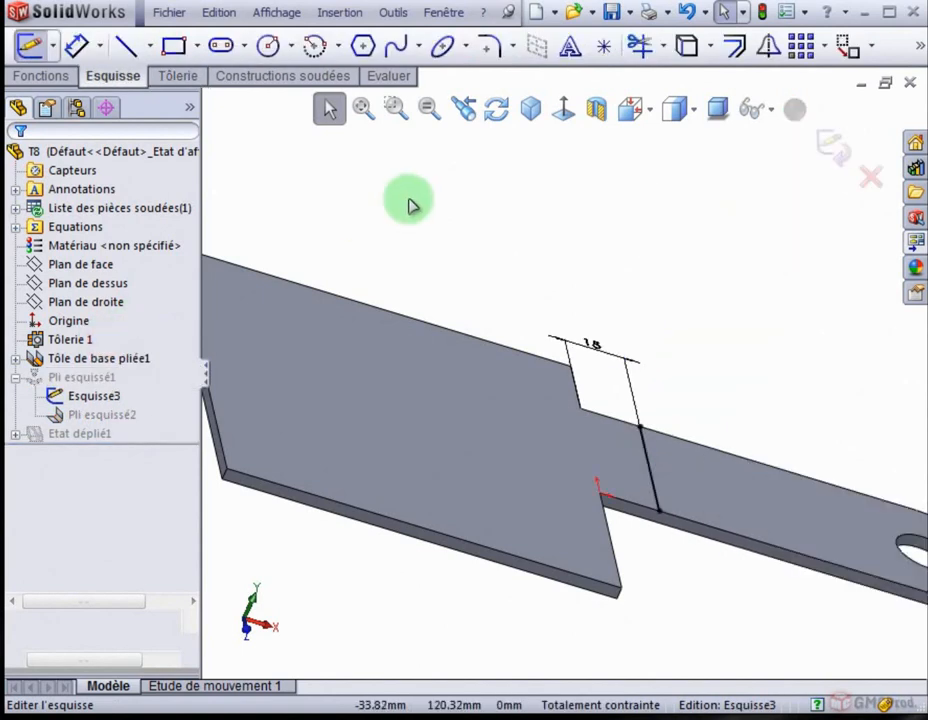
scroll(665, 500, "up", 1)
scroll(640, 477, "down", 2)
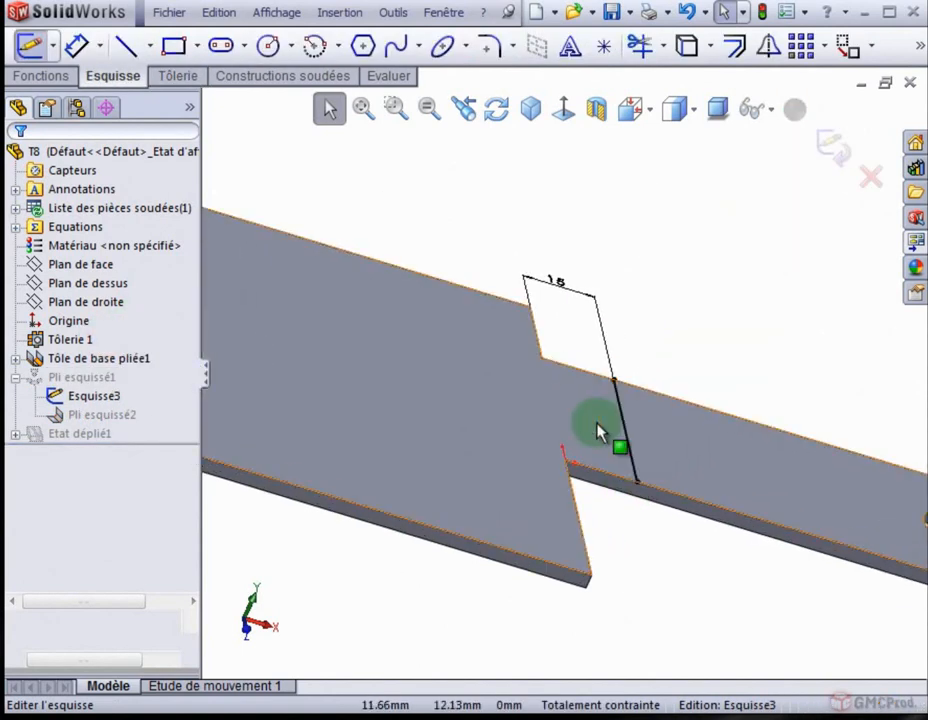
mouse_move(509, 242)
middle_mouse_down()
mouse_move(499, 232)
mouse_move(479, 250)
middle_mouse_up()
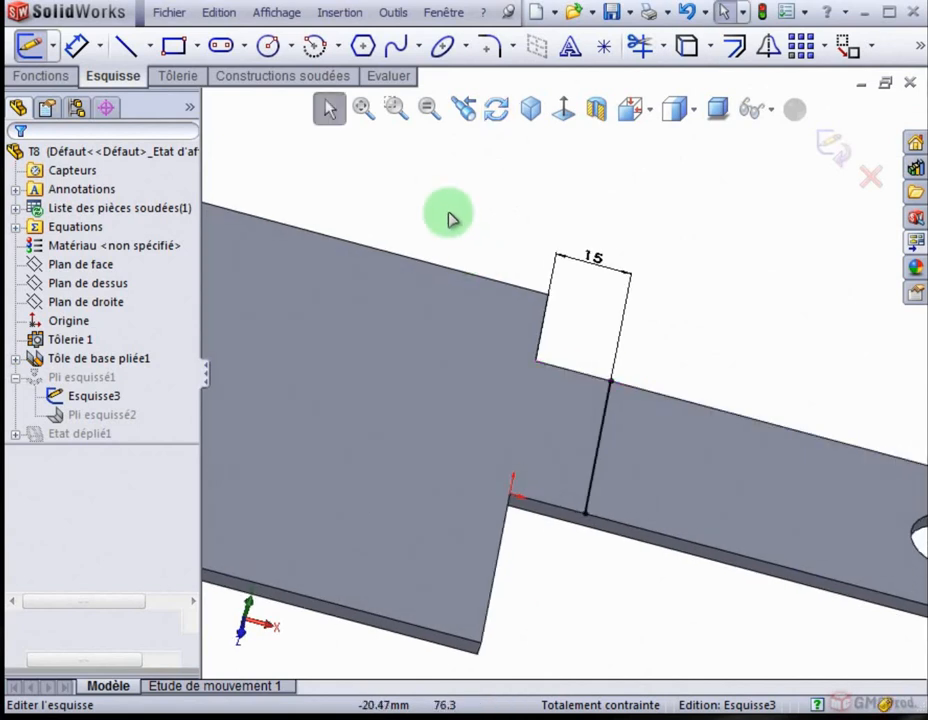
left_click(126, 45)
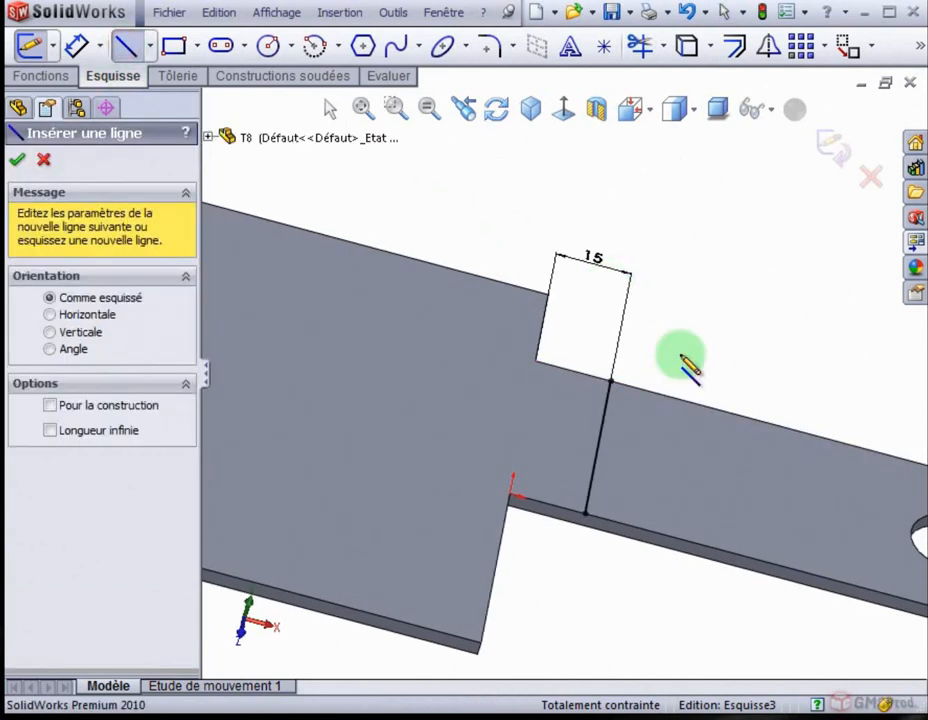
left_click(725, 414)
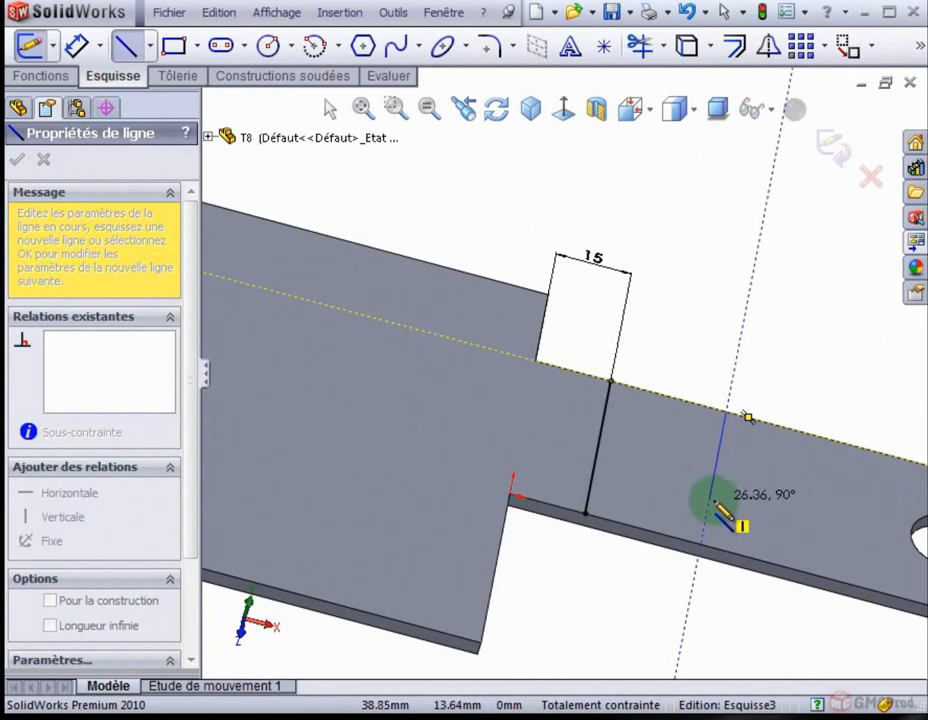
left_click(711, 499)
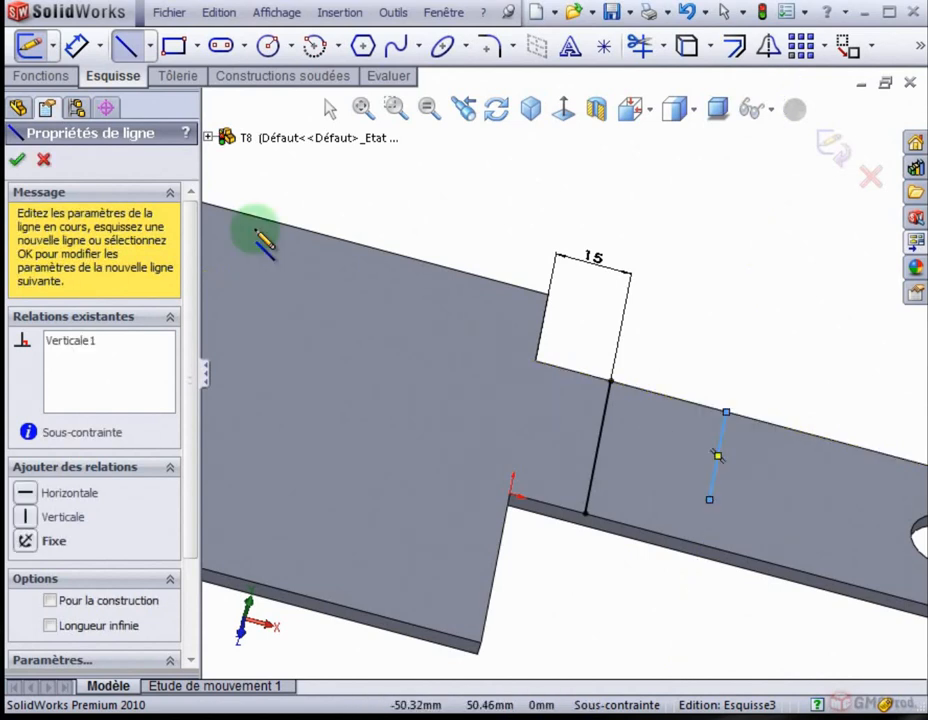
Step: Dimension the spacing between the two bend lines as 23 mm and exit the sketch
left_click(77, 45)
left_click(601, 418)
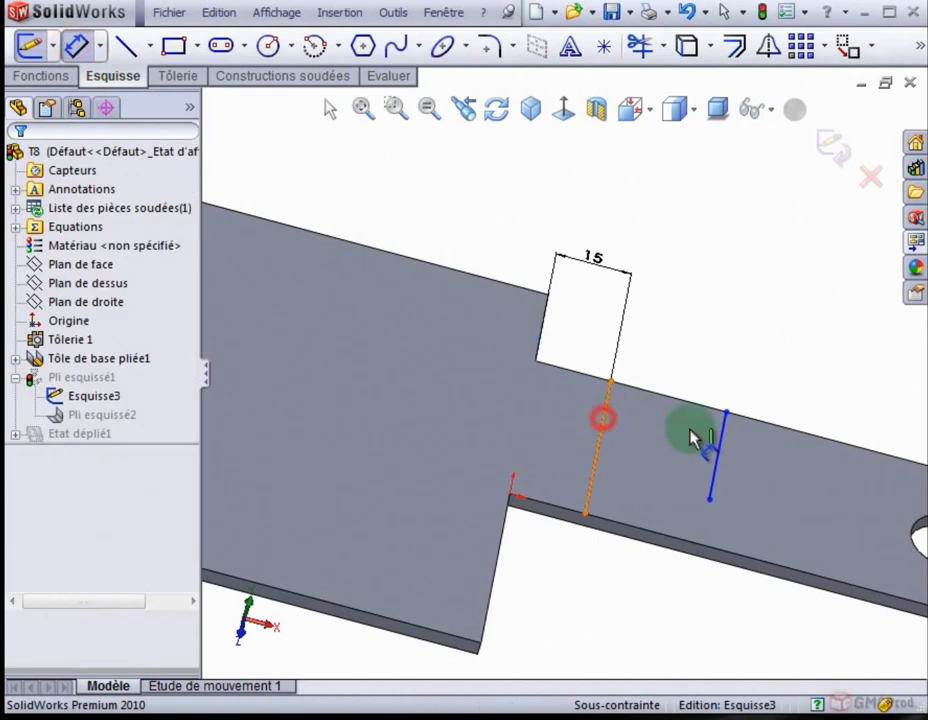
left_click(717, 449)
left_click(690, 352)
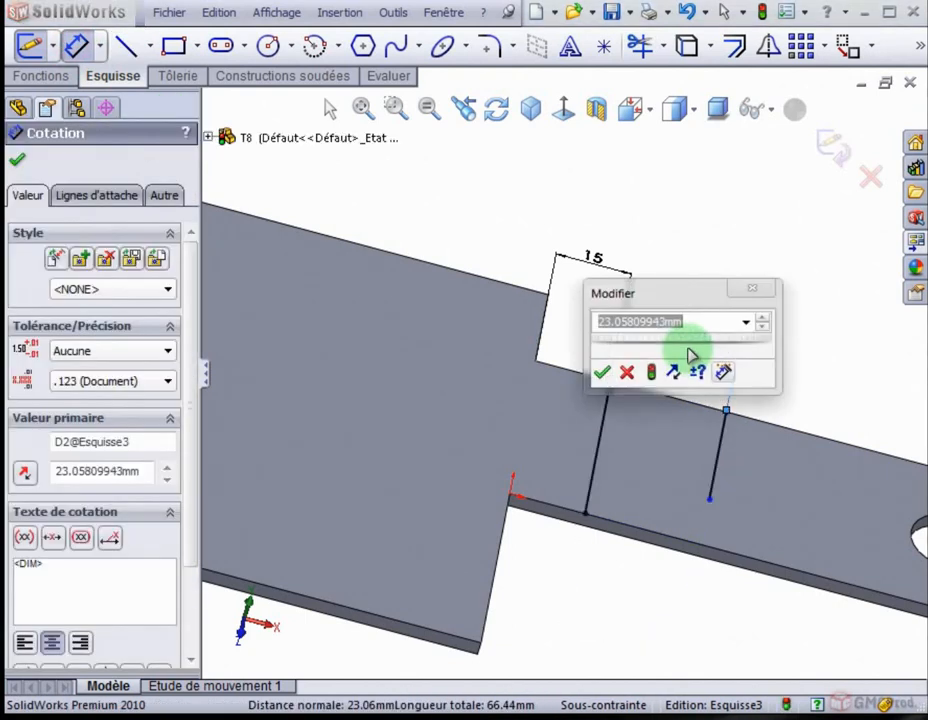
left_click(602, 372)
left_click(644, 182)
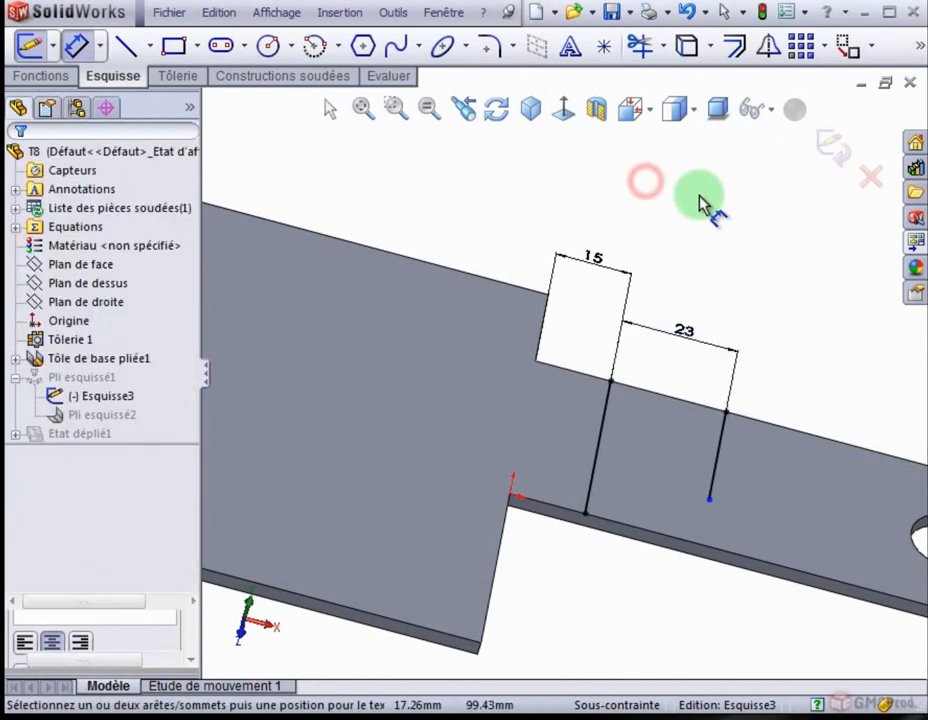
left_click(830, 149)
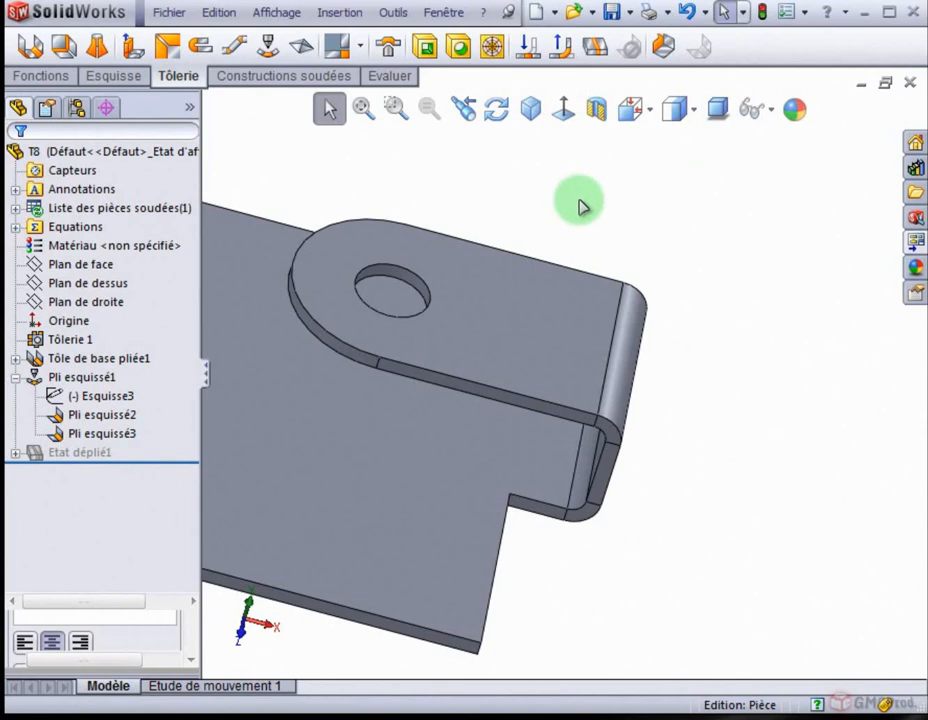
Step: Inspect the twice-folded tab and examine the extent of both bend lines in the bend's sketch
mouse_move(582, 205)
middle_mouse_down()
mouse_move(578, 215)
mouse_move(589, 168)
mouse_move(598, 232)
mouse_move(636, 228)
mouse_move(577, 229)
middle_mouse_up()
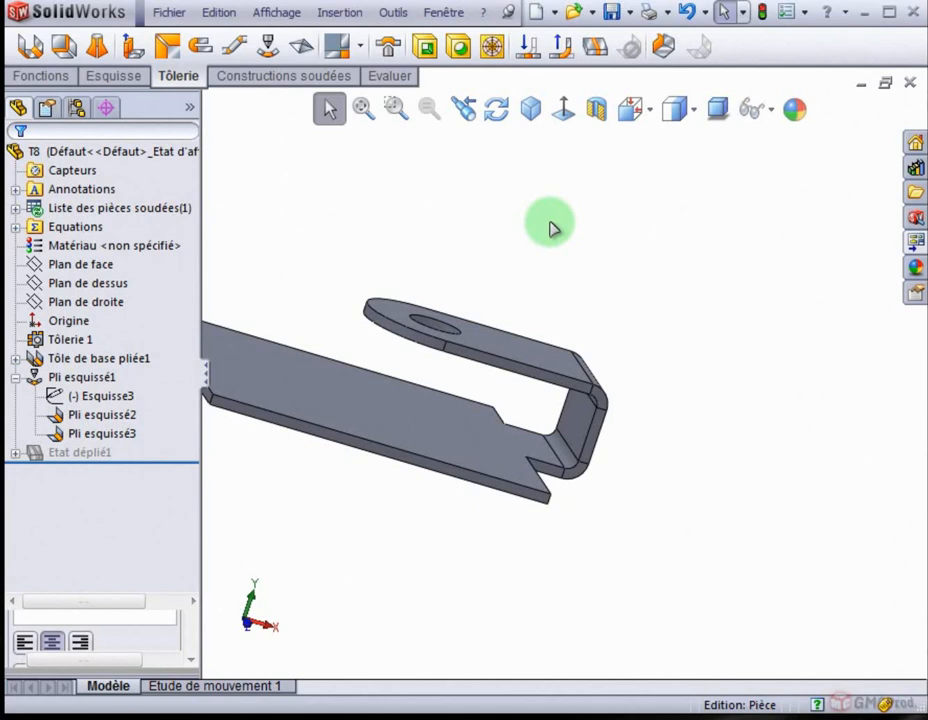
left_click(100, 395)
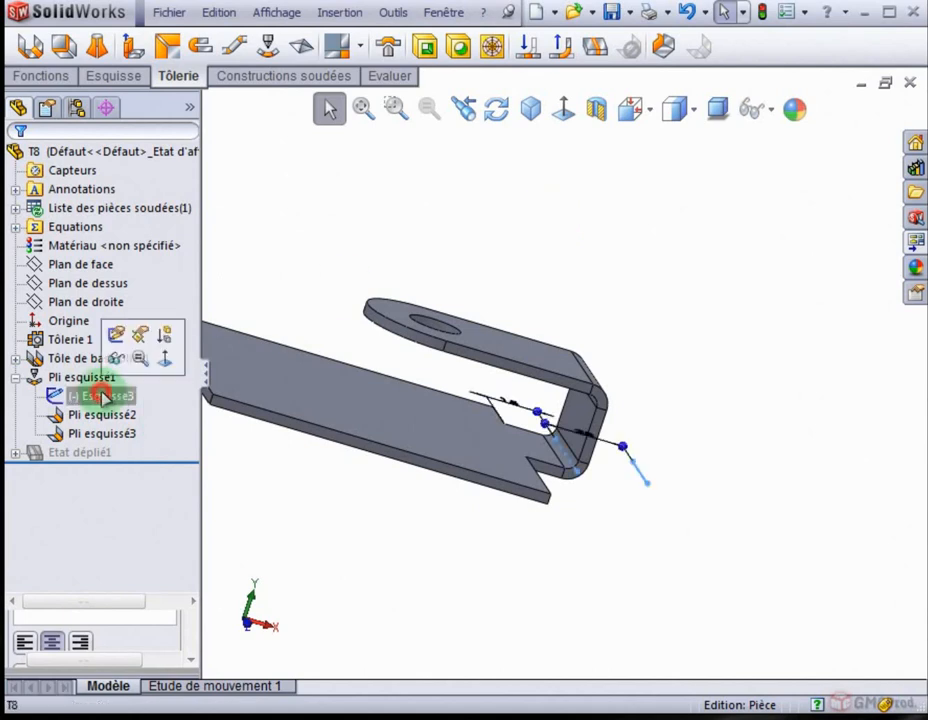
left_click(116, 338)
mouse_move(352, 262)
middle_mouse_down()
mouse_move(586, 302)
mouse_move(532, 491)
middle_mouse_up()
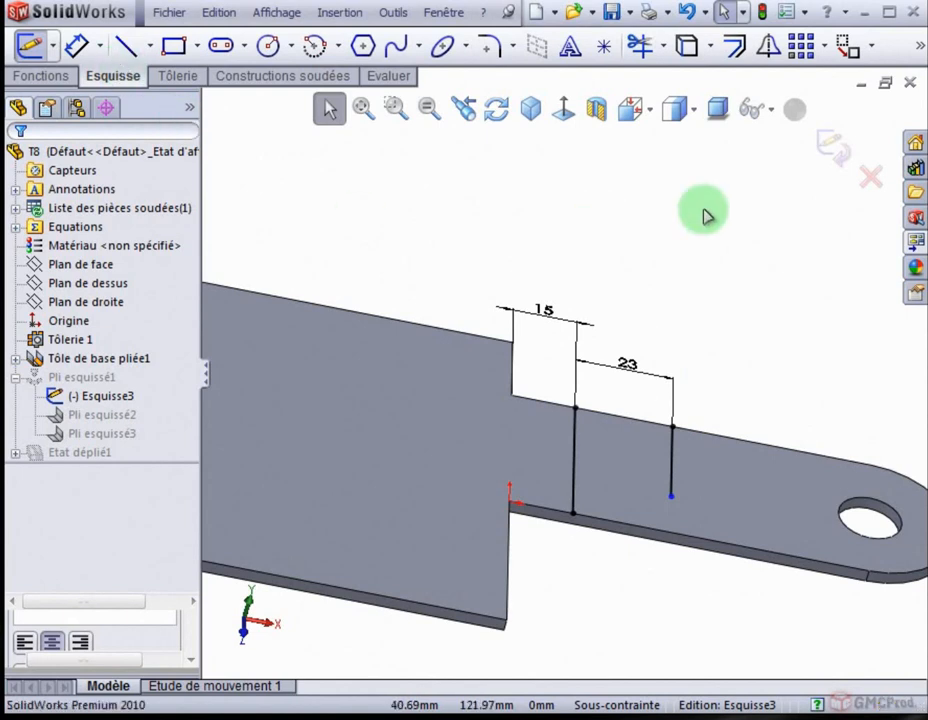
left_click(836, 150)
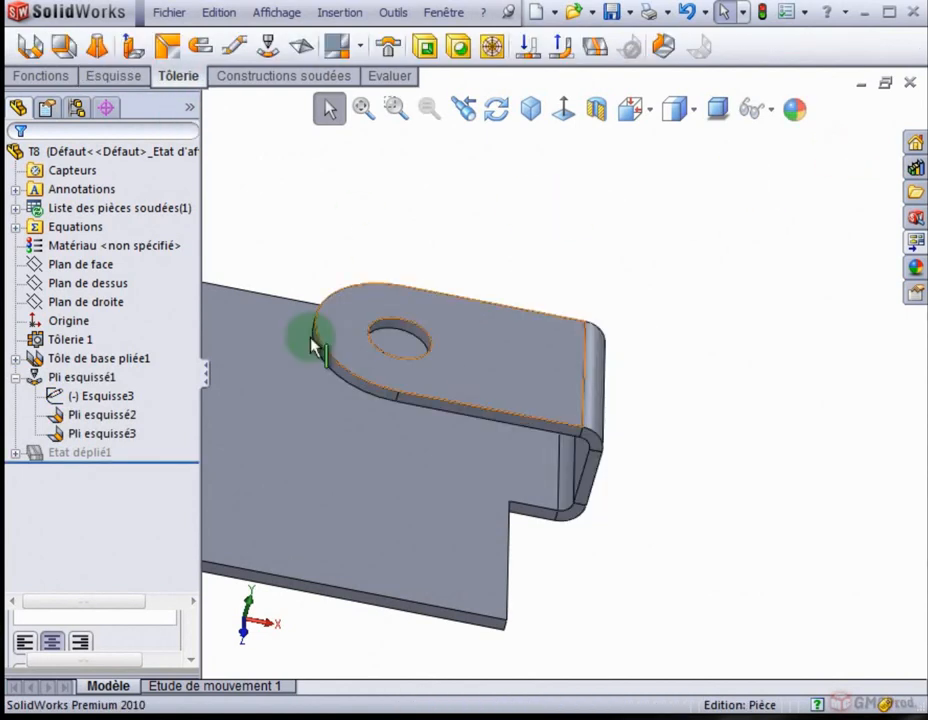
Step: Edit the sketched bend feature to set its bend angle to 60 degrees and view the refolded tab
left_click(80, 385)
left_click(103, 317)
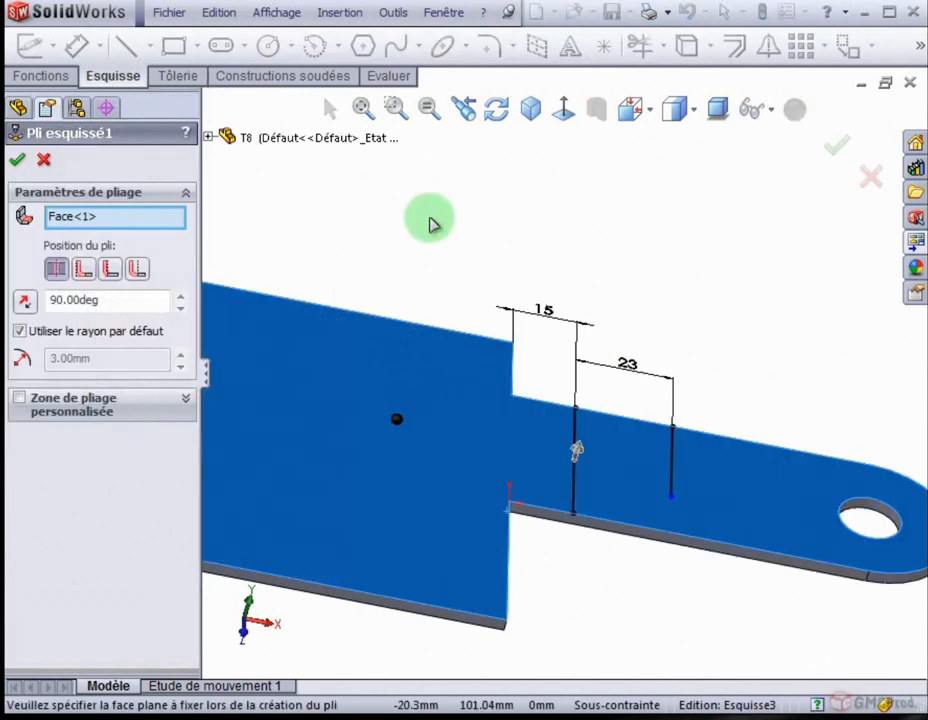
left_click_drag(145, 300, 42, 302)
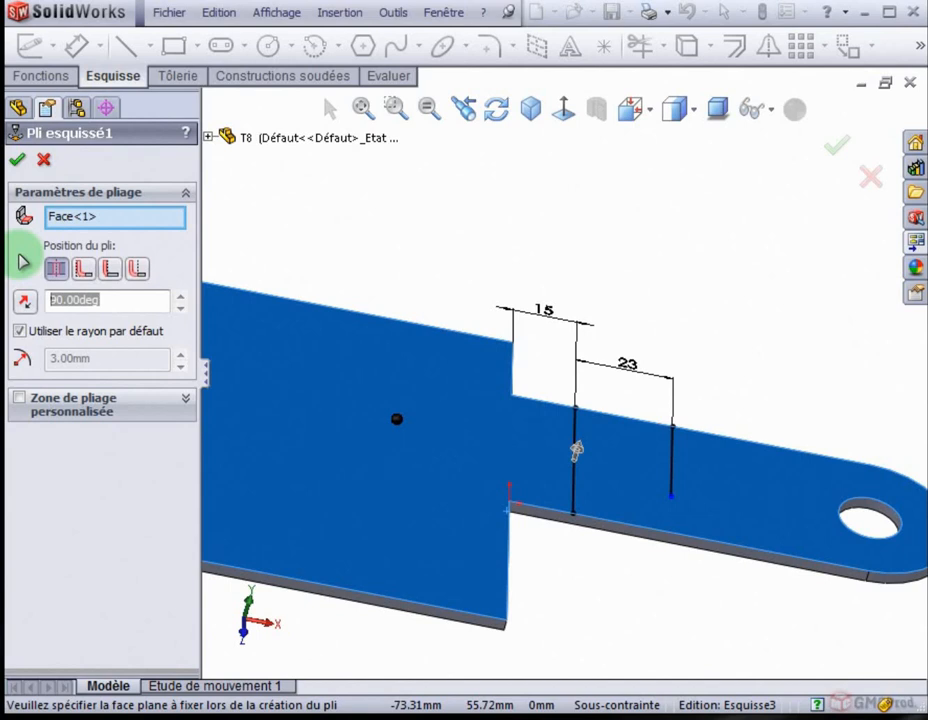
type("60")
key("Return")
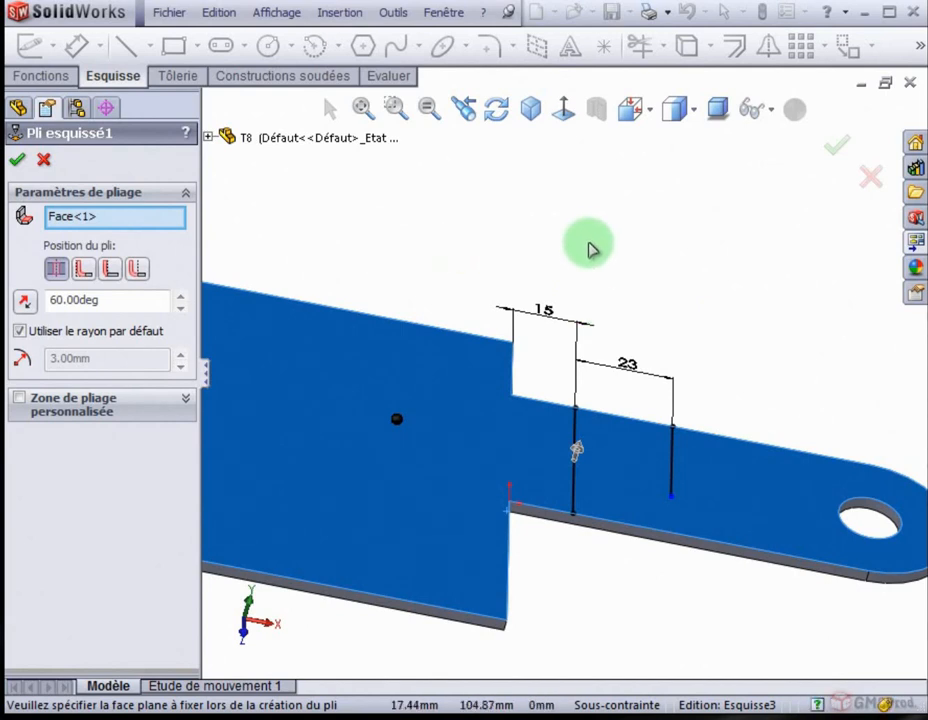
left_click(836, 146)
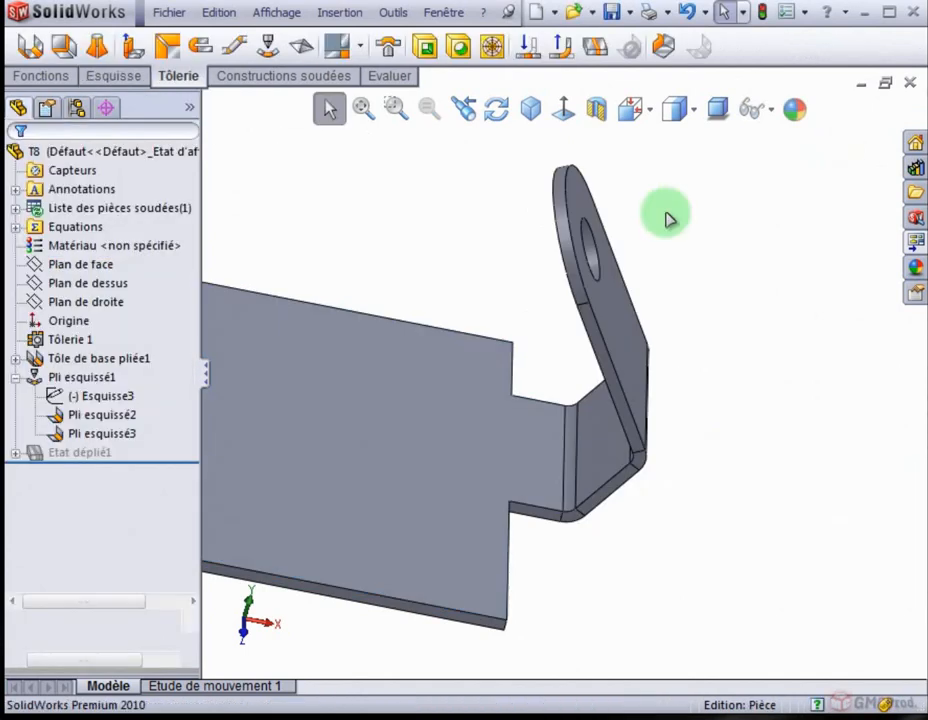
middle_click_drag(493, 240, 522, 192)
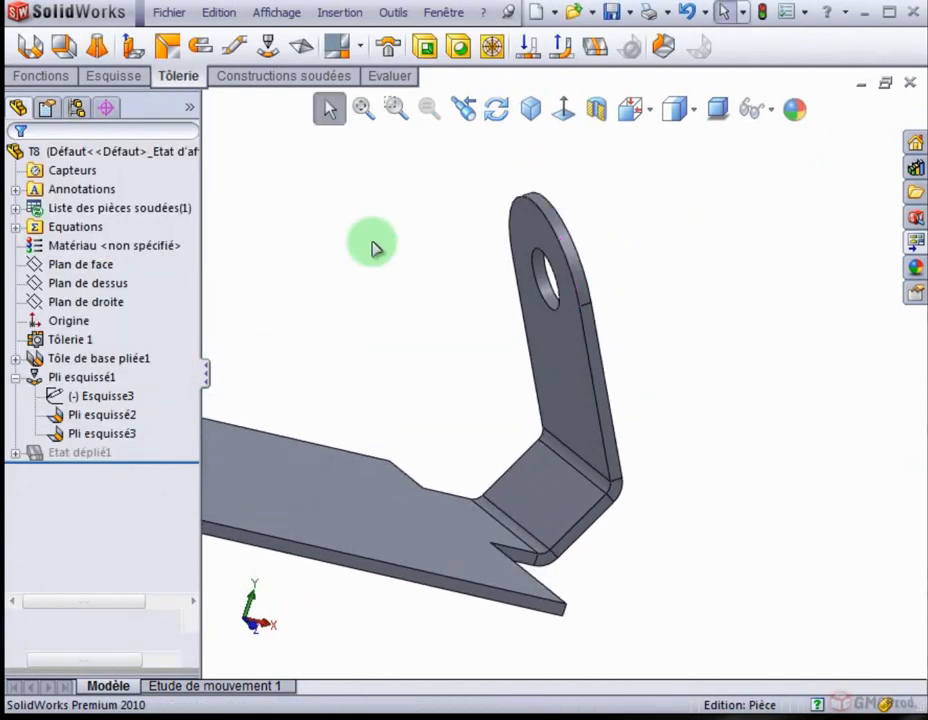
Step: Enable a custom bend allowance with a K-factor of 0.5 for the individual bend nearest the plate, Pli esquissé2
left_click(112, 415)
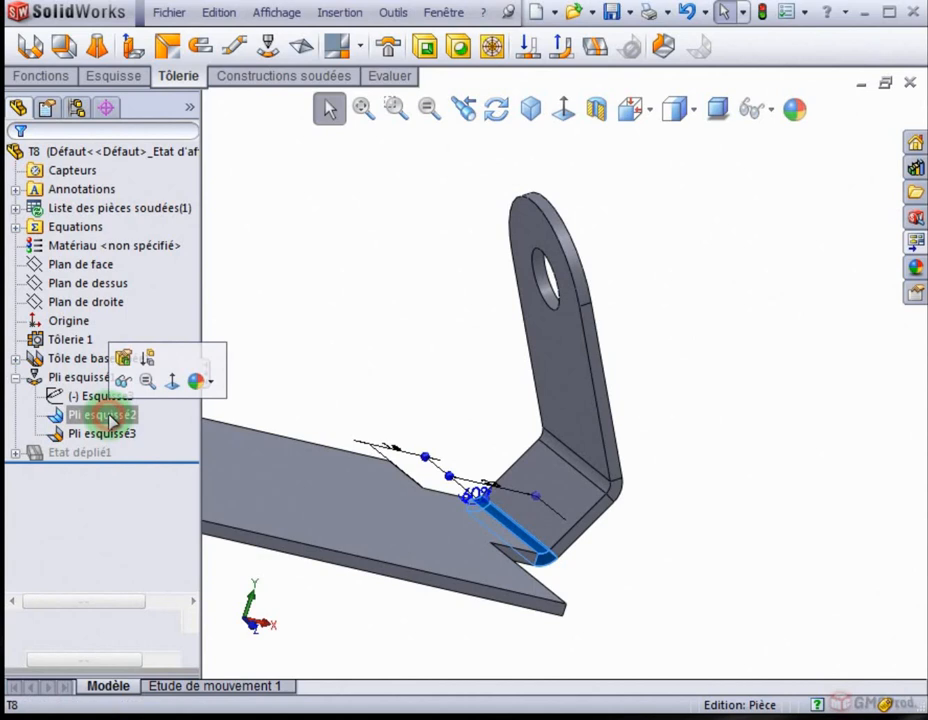
left_click(123, 359)
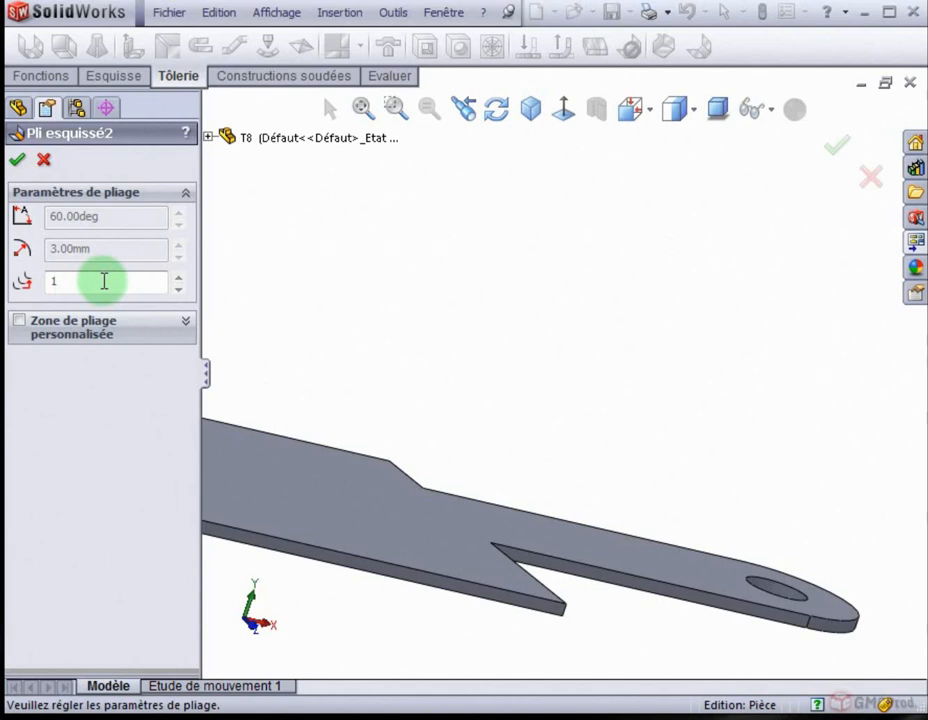
left_click(20, 322)
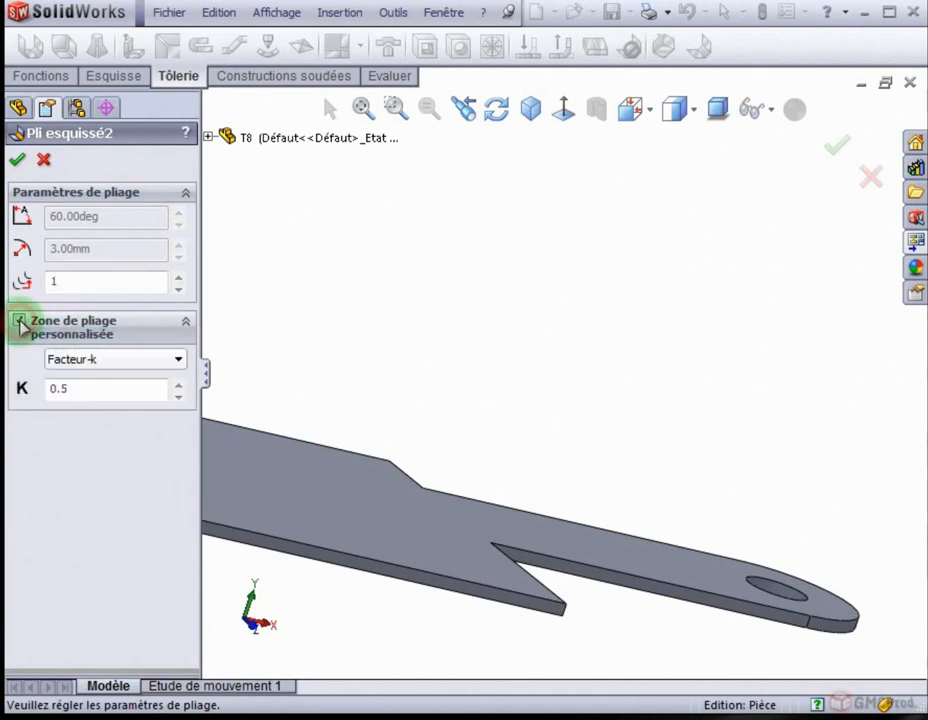
left_click(17, 161)
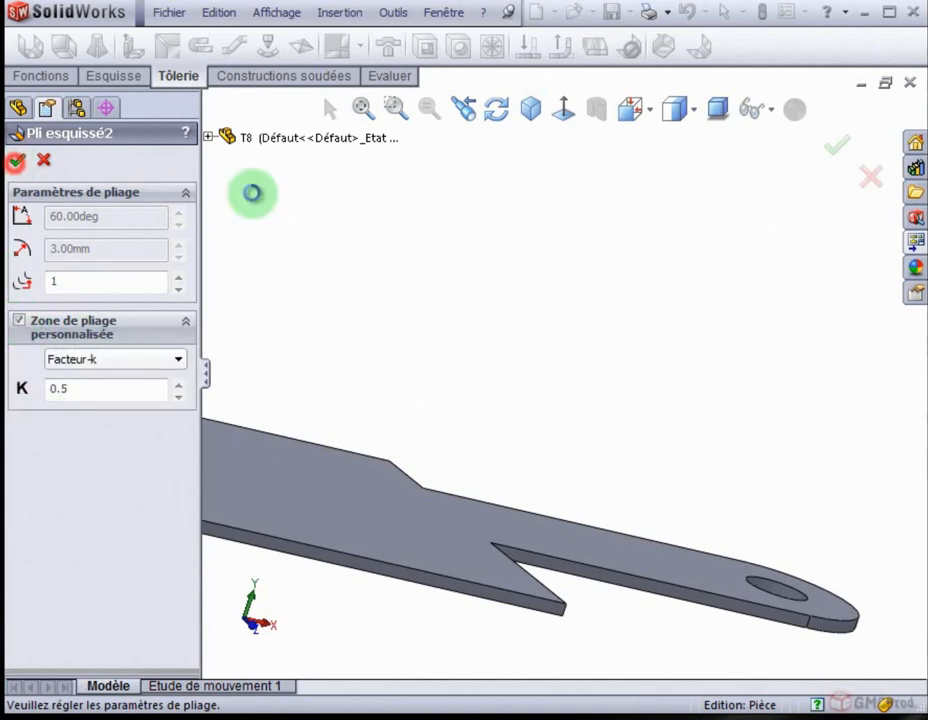